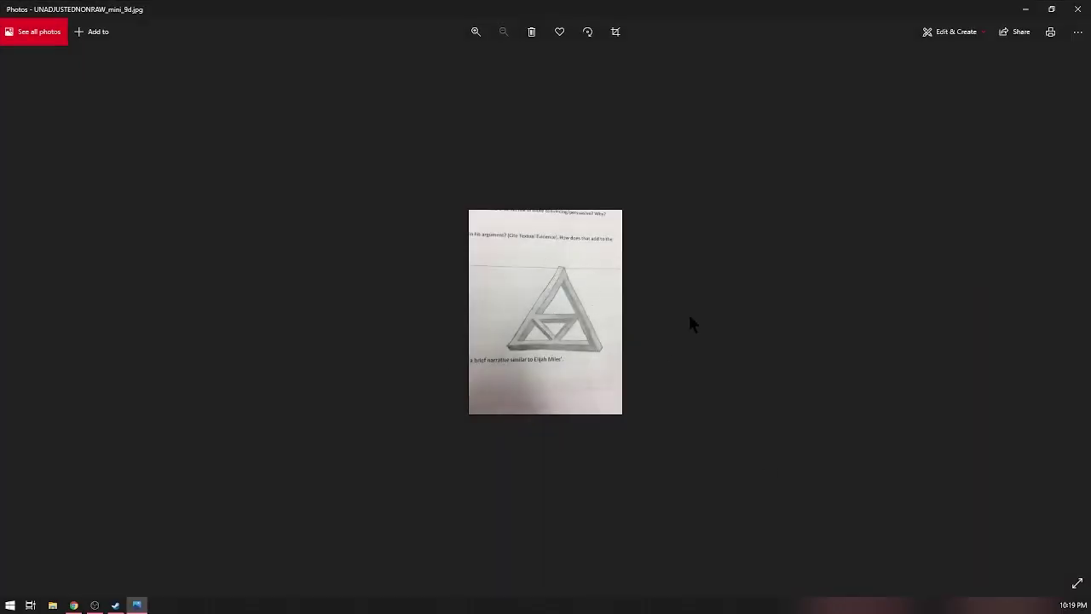
- Close the Photos window showing the triangle logo sketch, leaving the desktop visible
left_click(1079, 11)
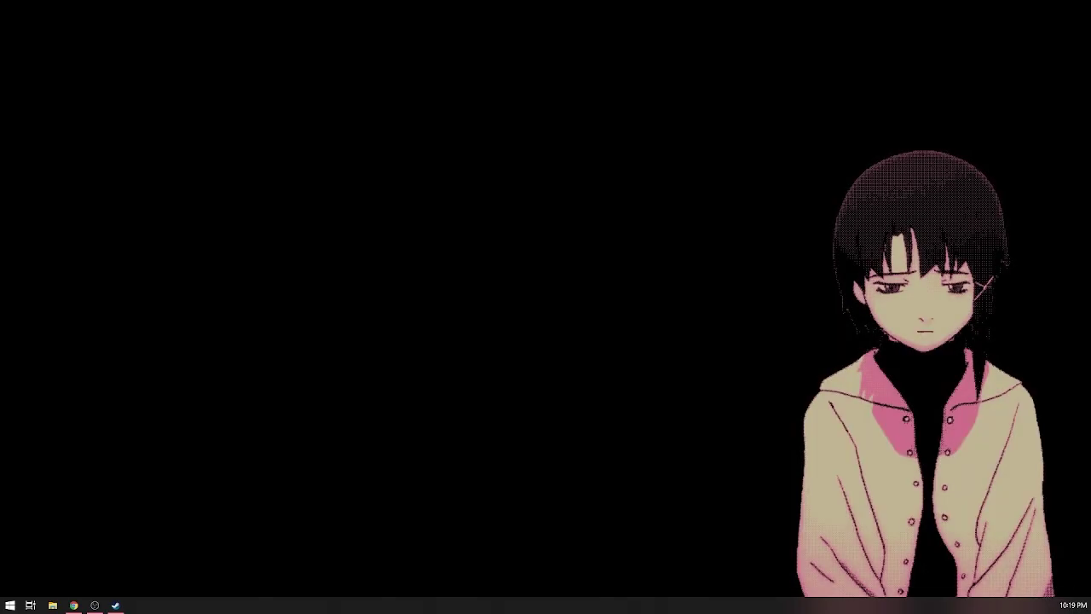